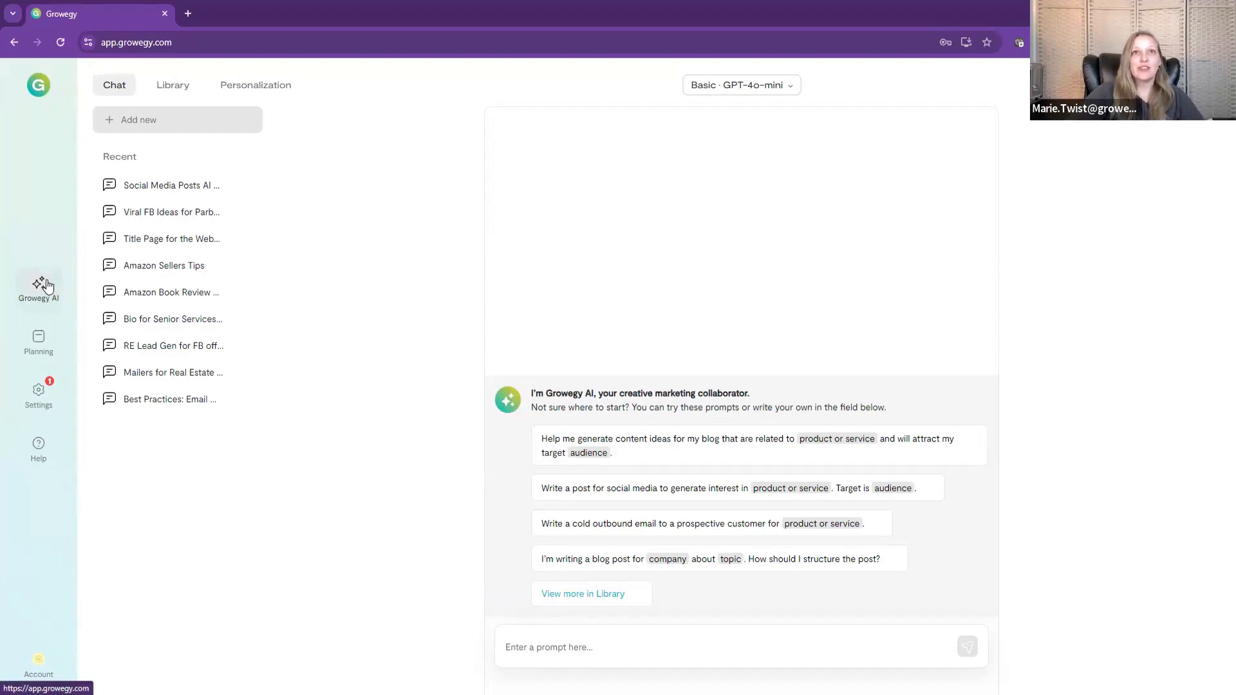
Step: Check which AI models are available for the chat without changing the current model
left_click(792, 90)
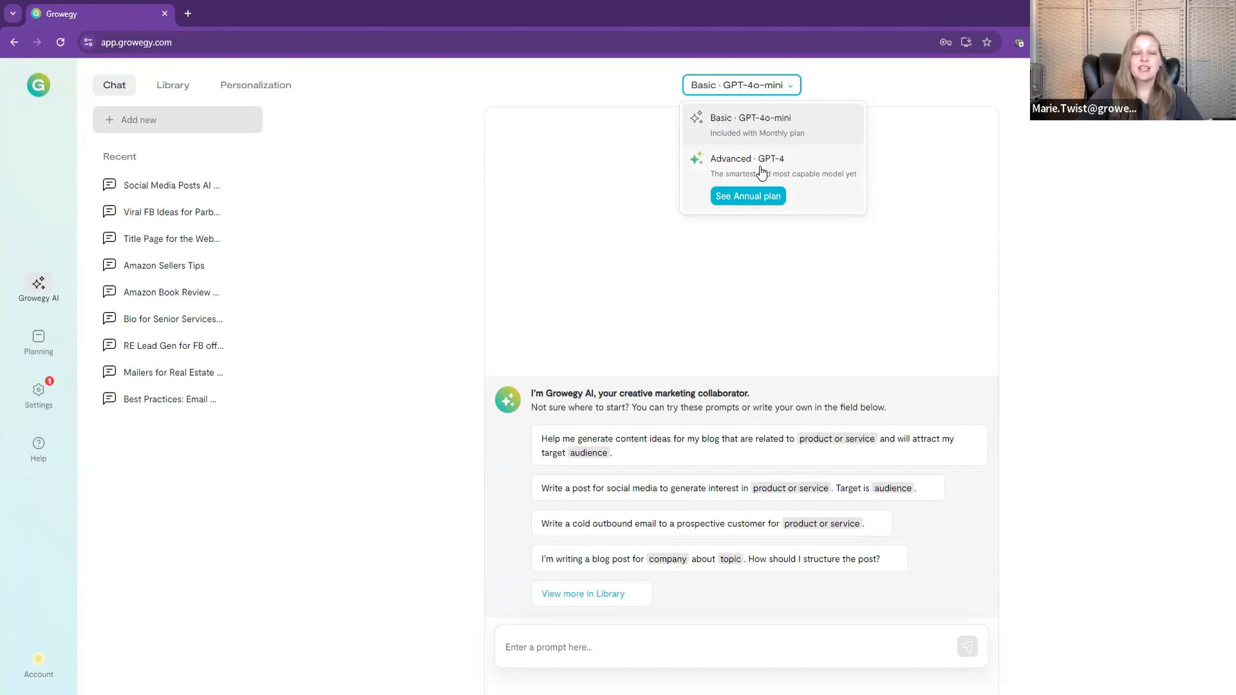
left_click(640, 191)
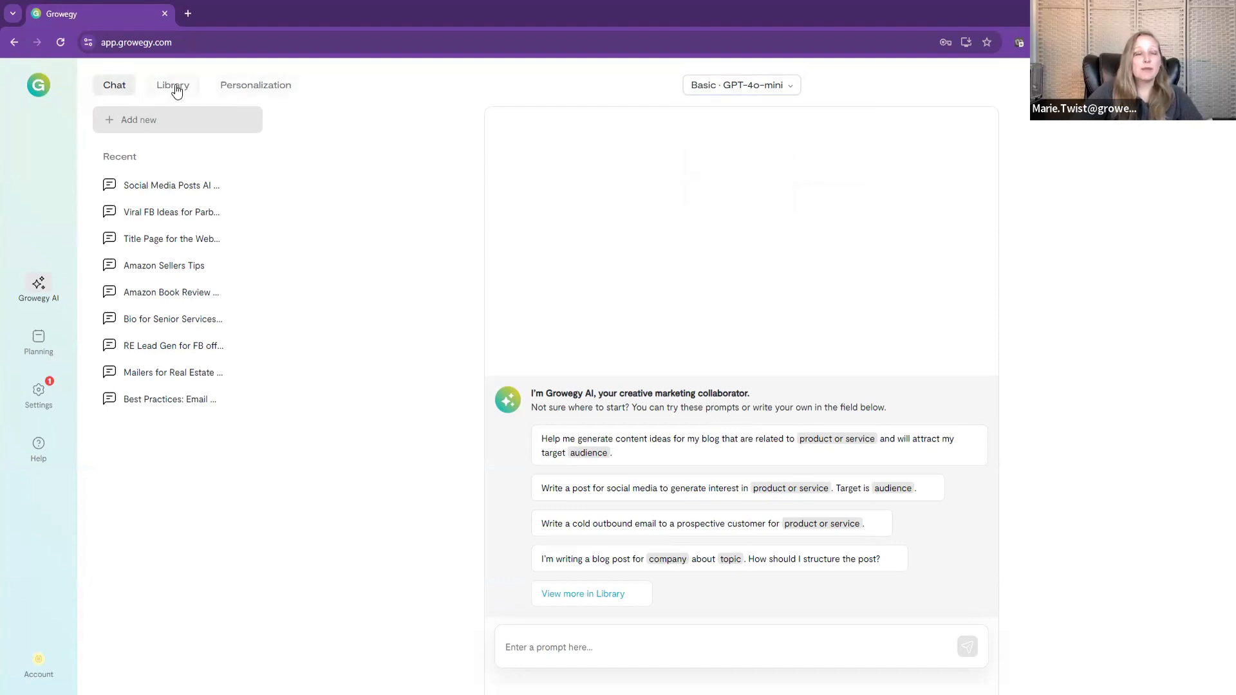
Step: Review every personalization category in order, from company, product and feature through audience, topic, social media, industry and keyword to value
left_click(275, 95)
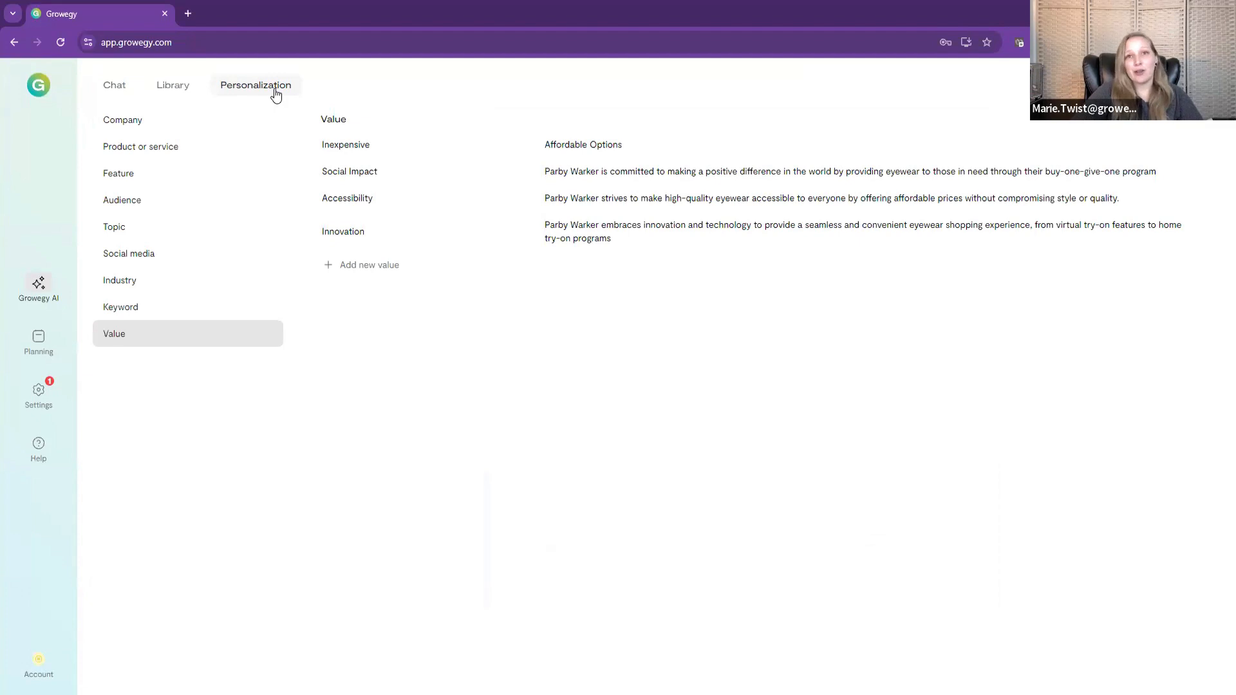
left_click(140, 129)
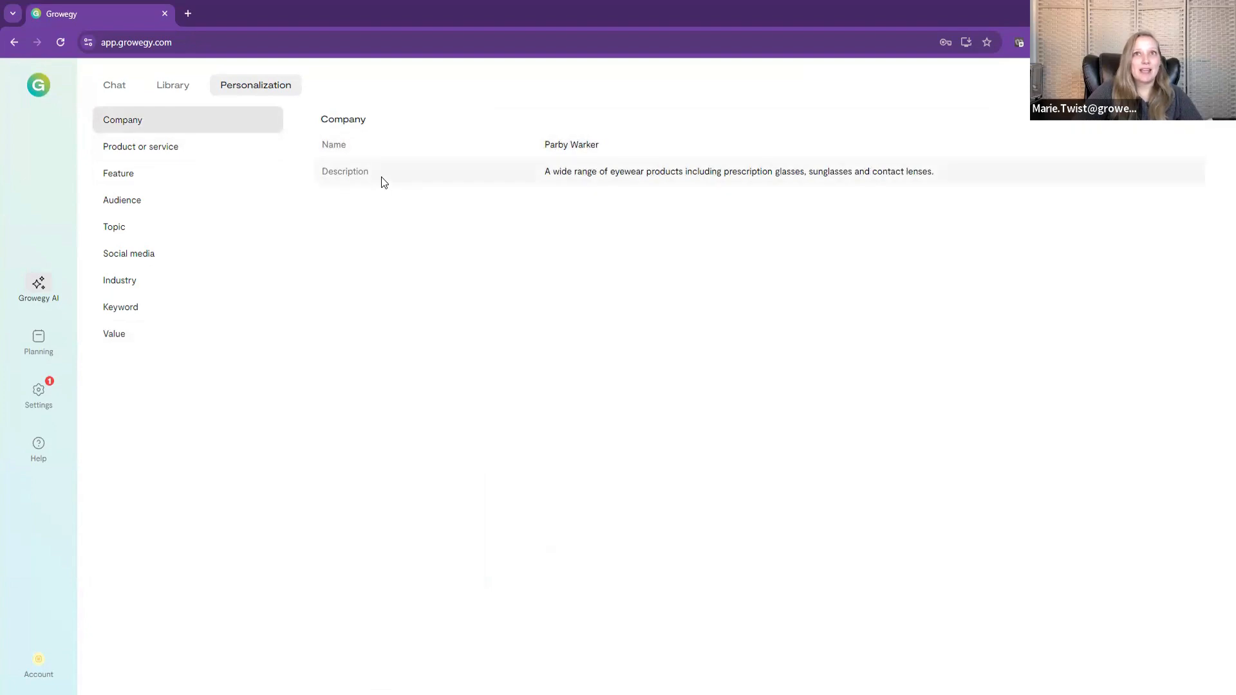
left_click(182, 150)
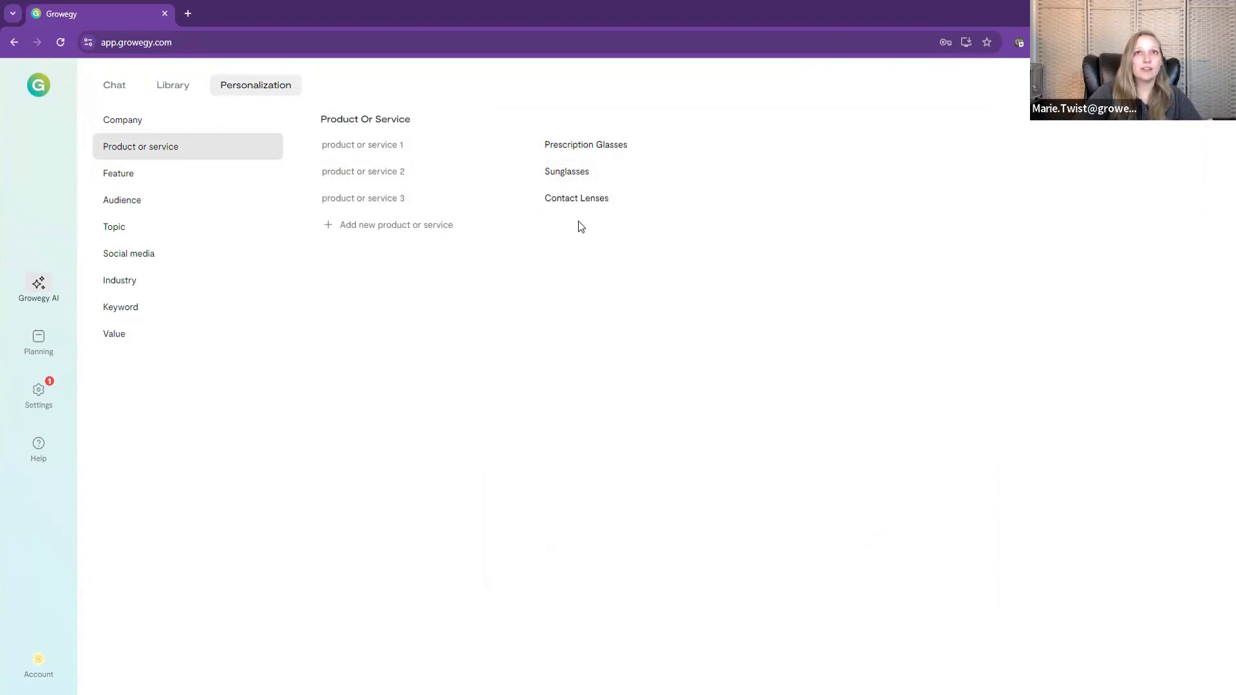
left_click(163, 179)
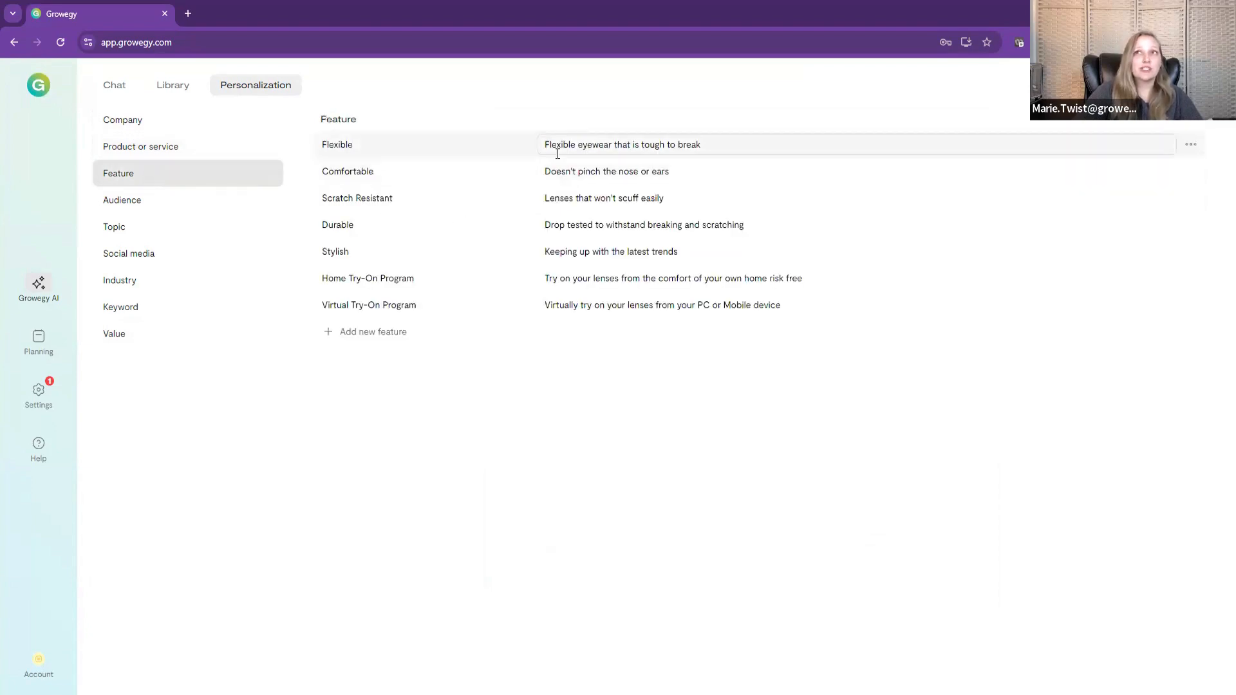
left_click(202, 207)
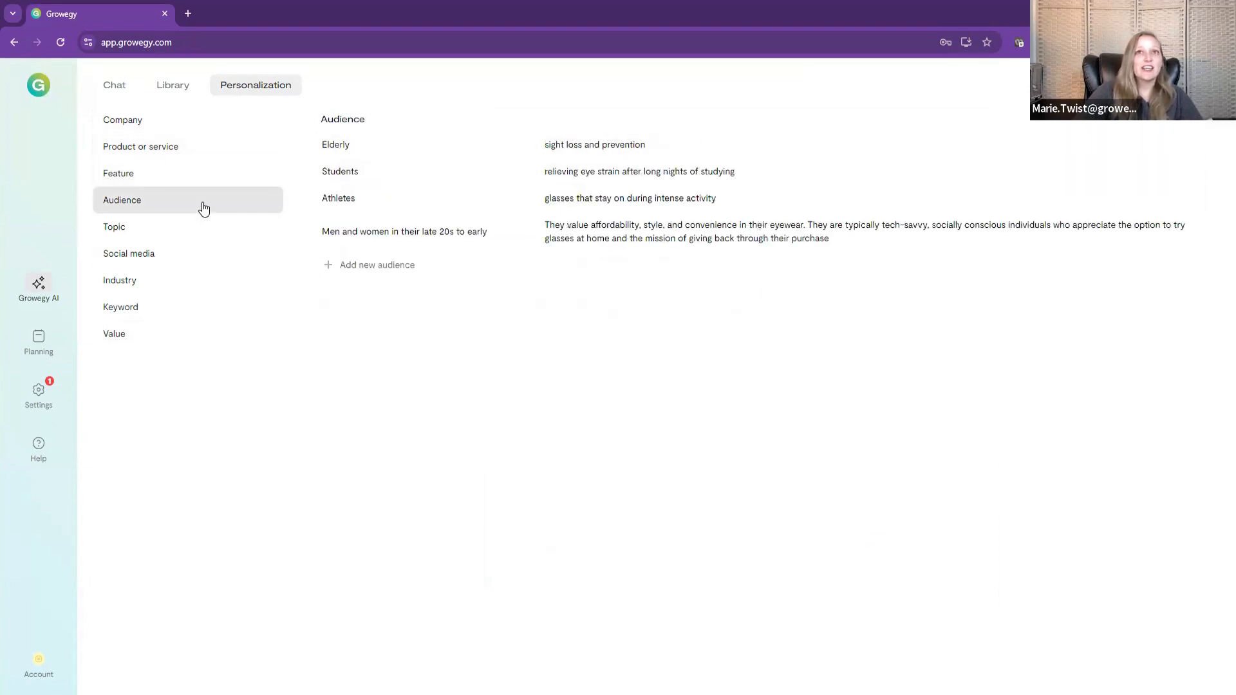
left_click(157, 230)
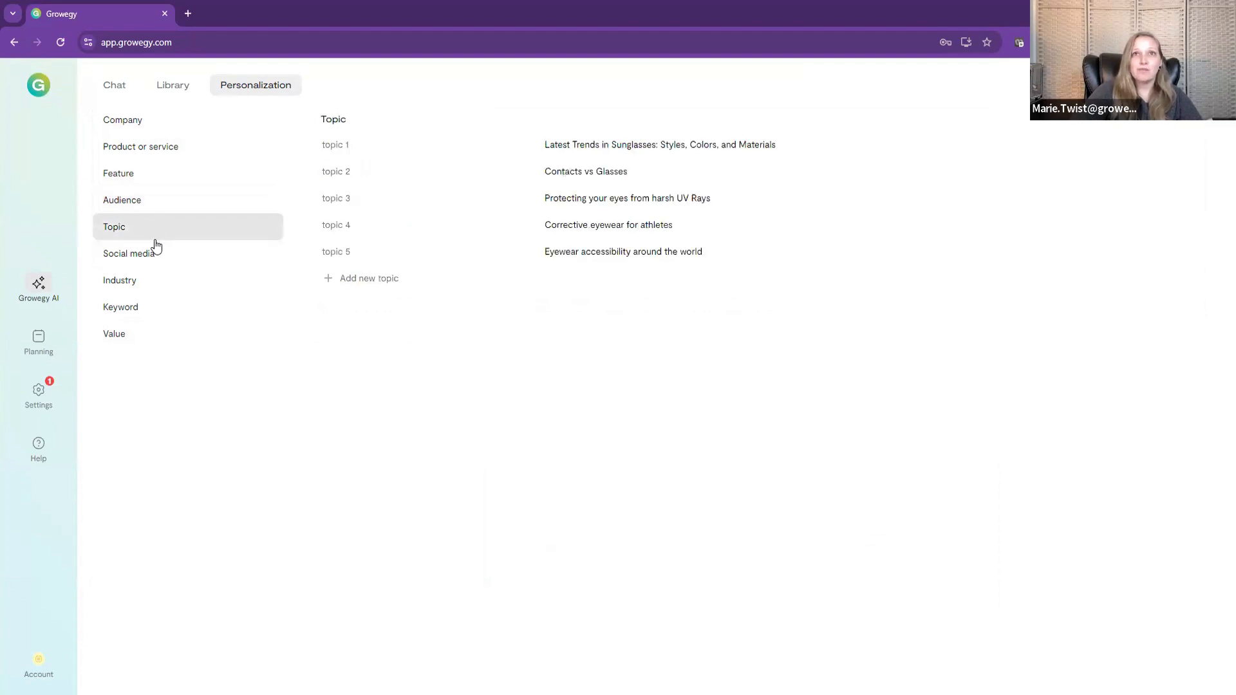
left_click(156, 252)
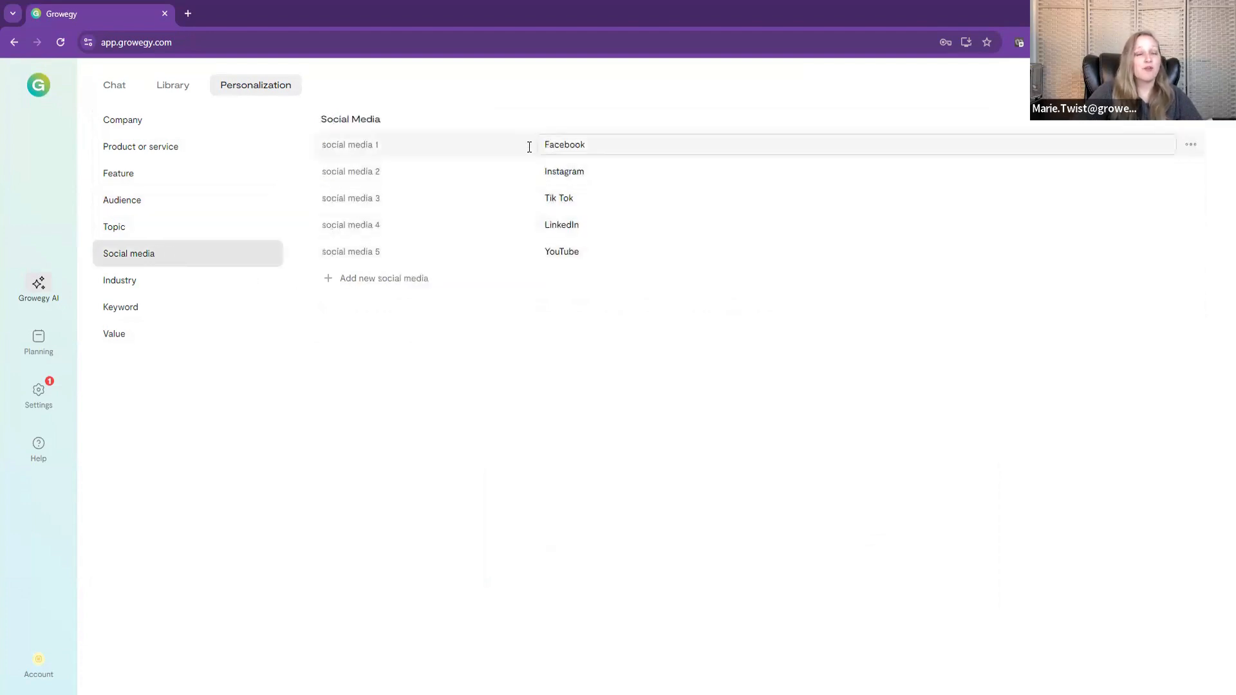
left_click(146, 292)
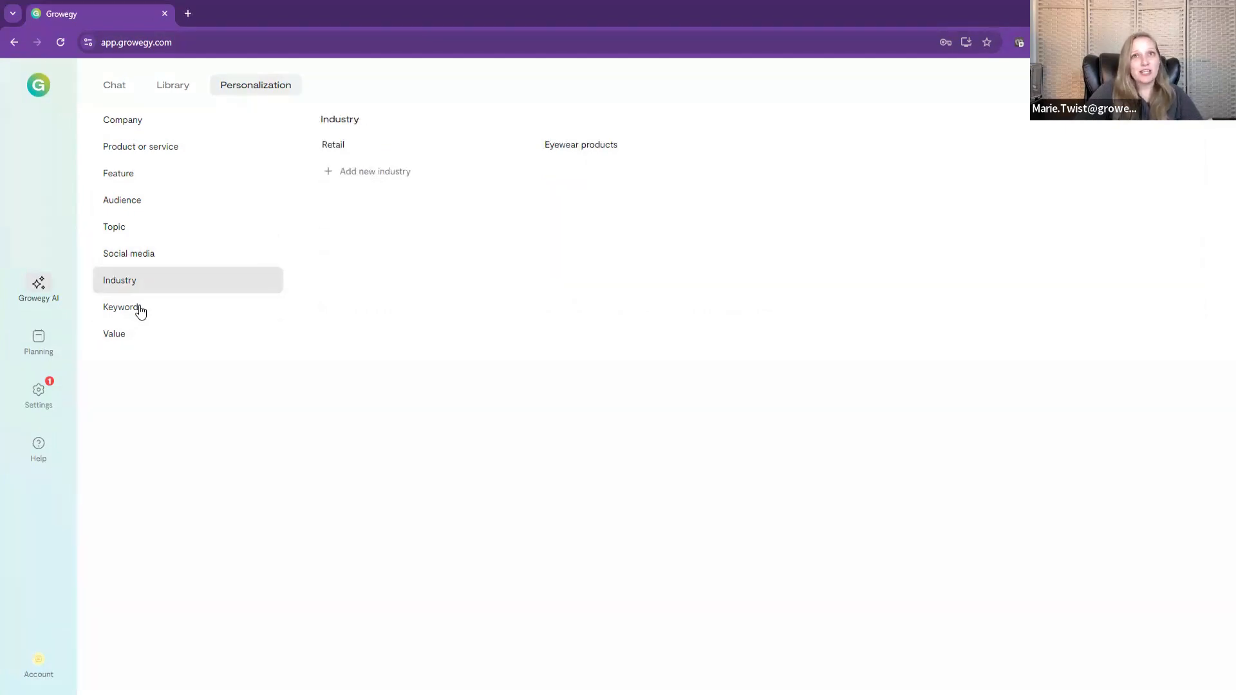
left_click(140, 310)
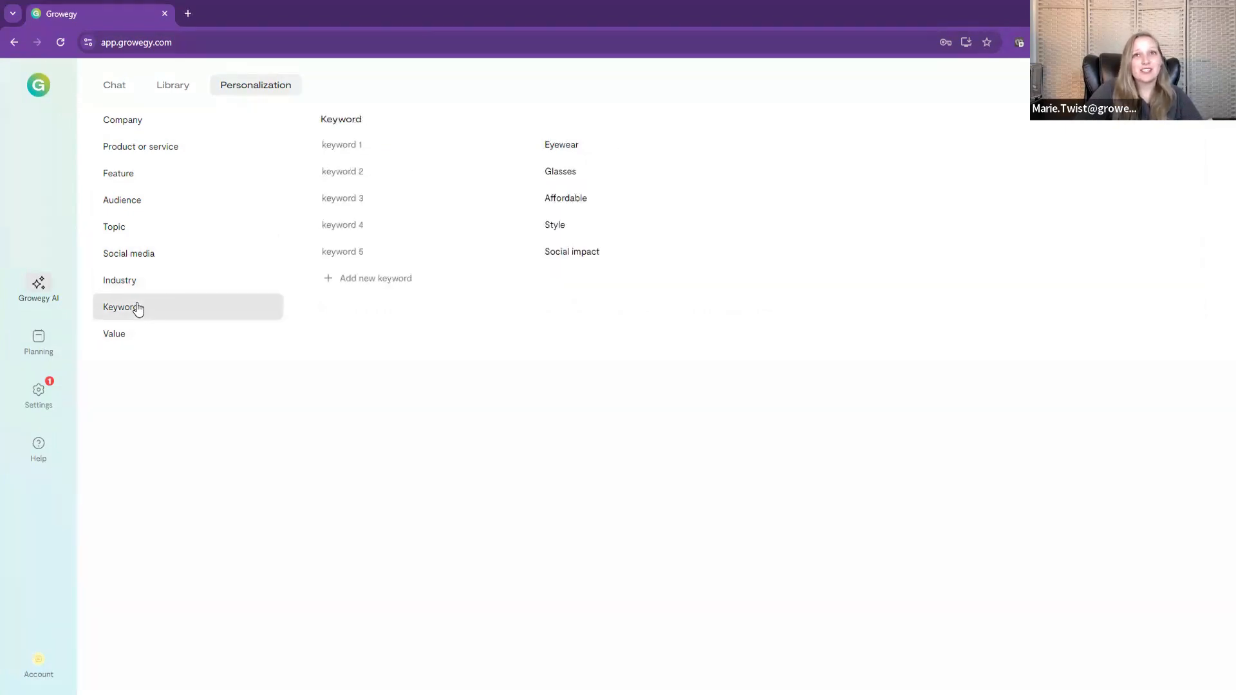
left_click(125, 334)
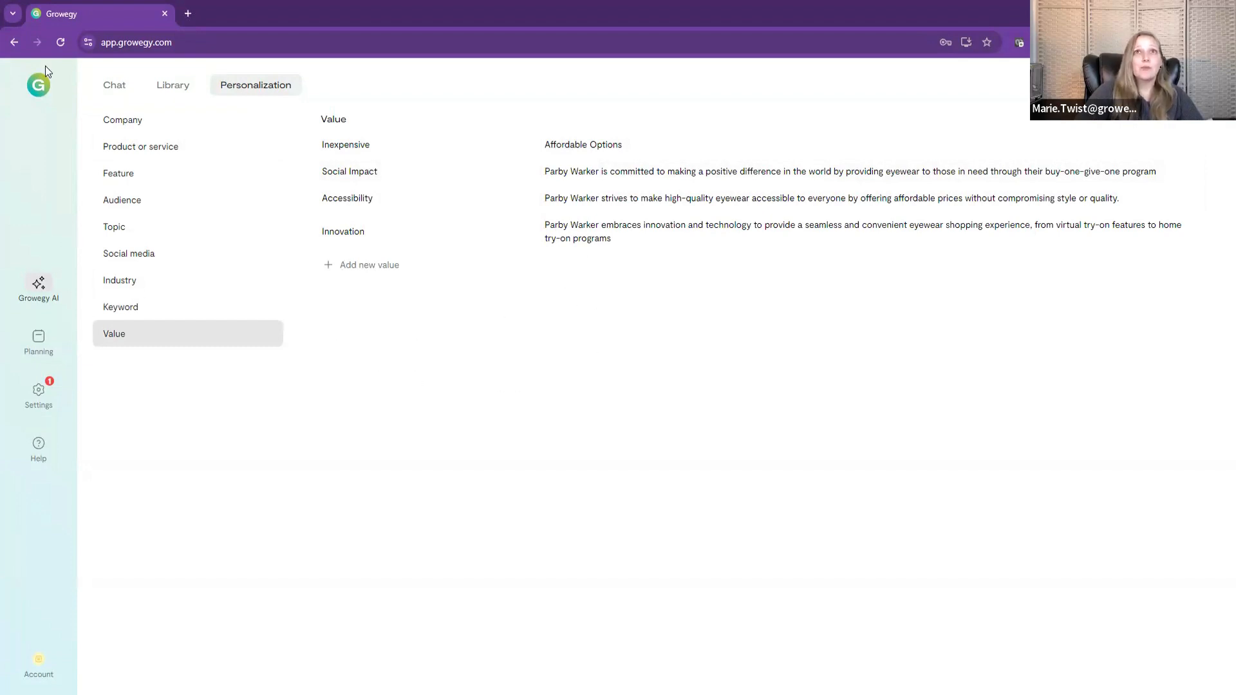
Step: Start a new chat from the social media library prompt "Ideas for Social Media about Company or Product"
left_click(116, 87)
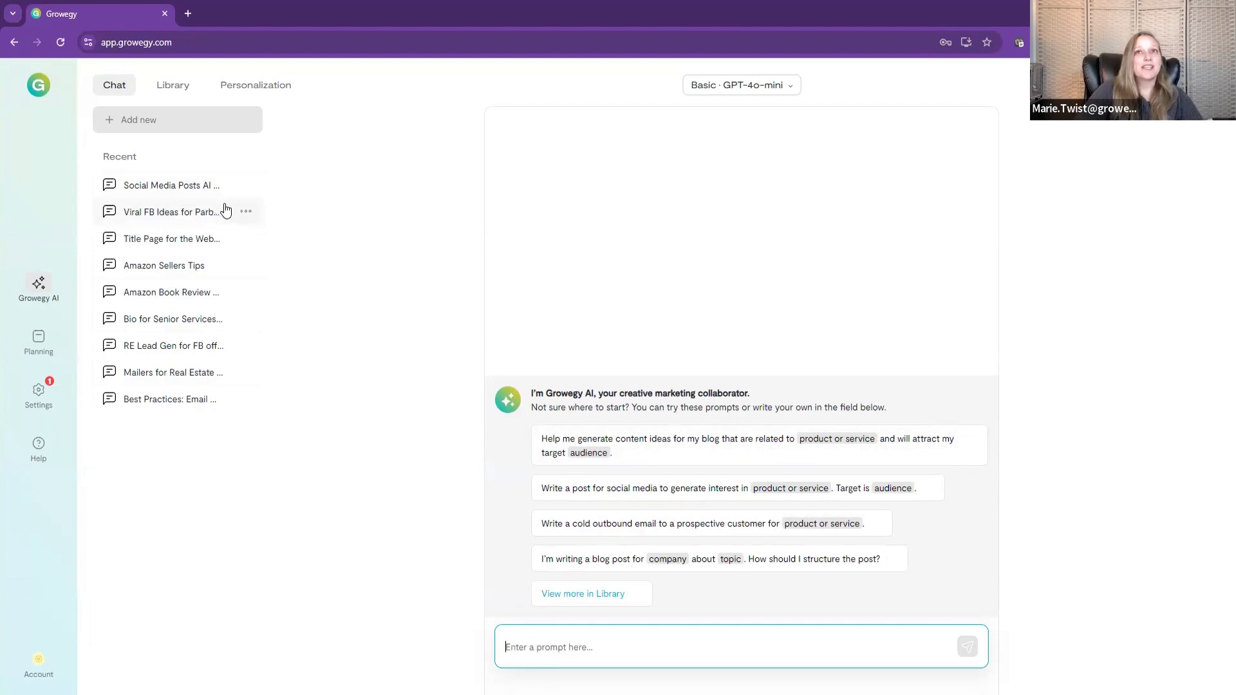
left_click(247, 214)
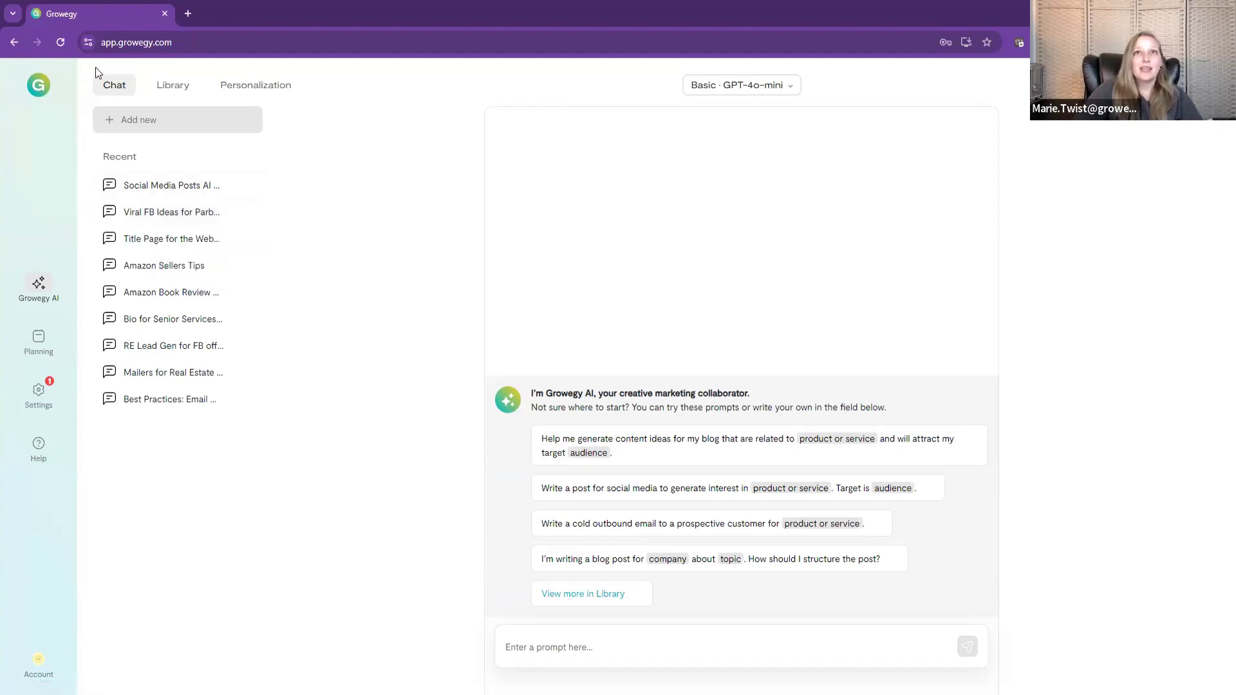
left_click(180, 95)
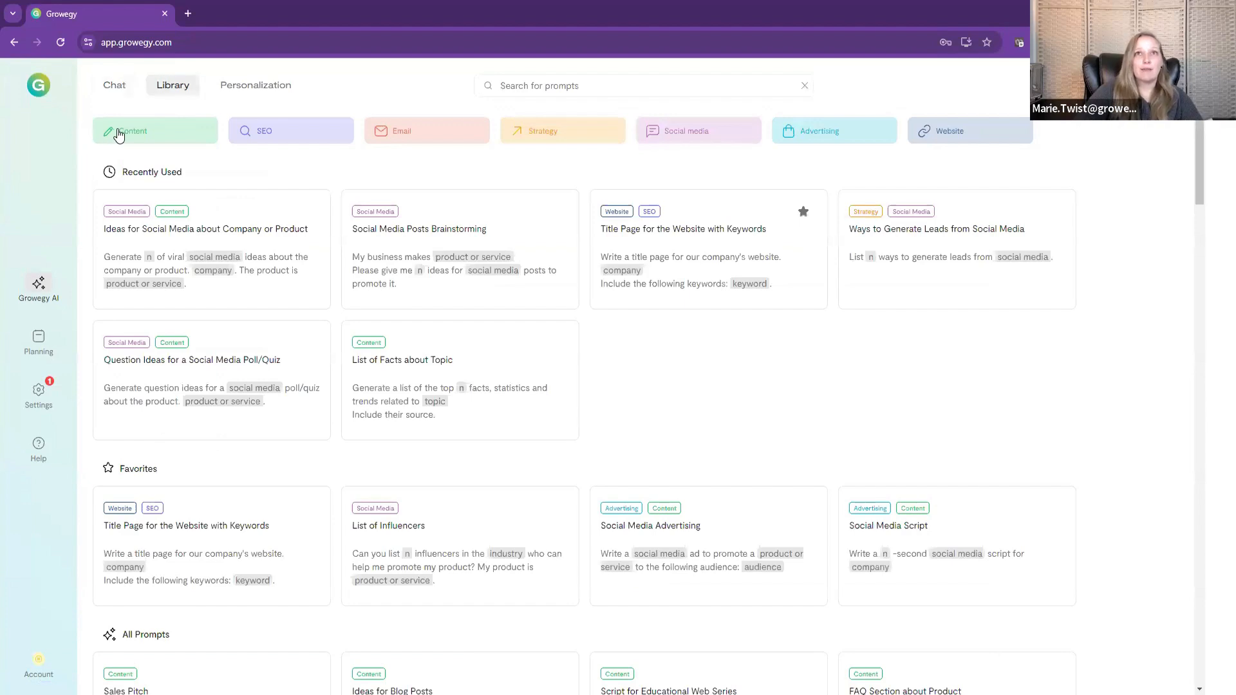
left_click(696, 132)
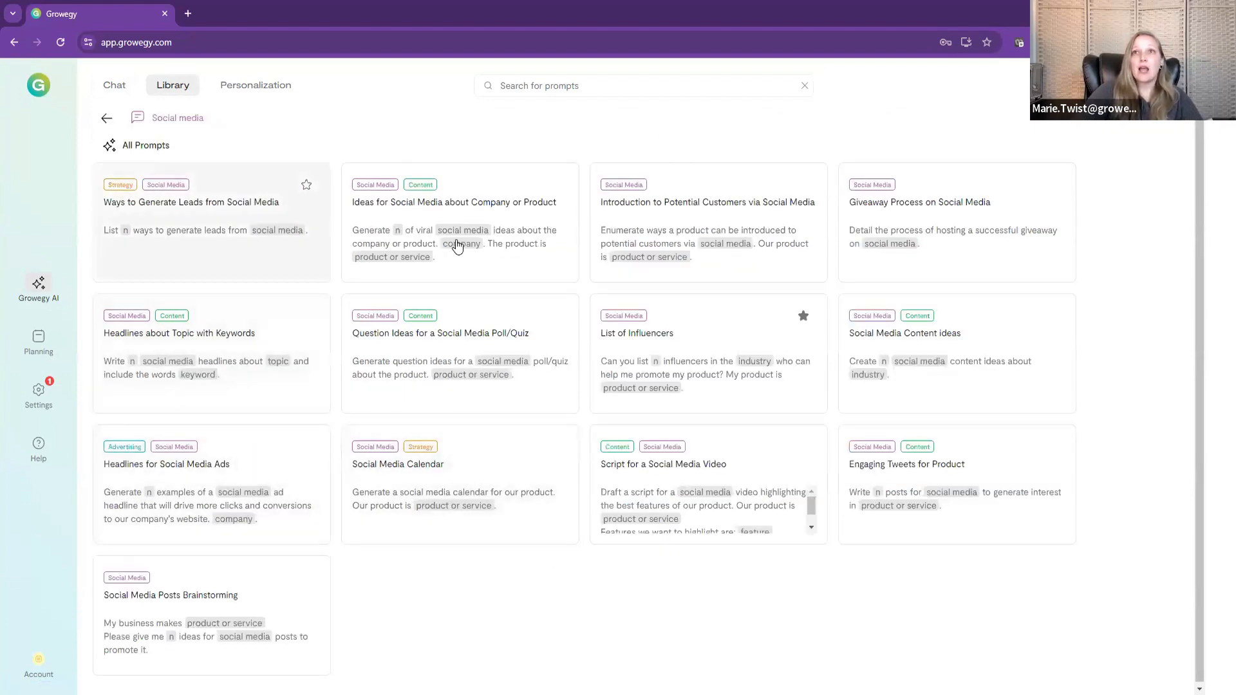
left_click(523, 277)
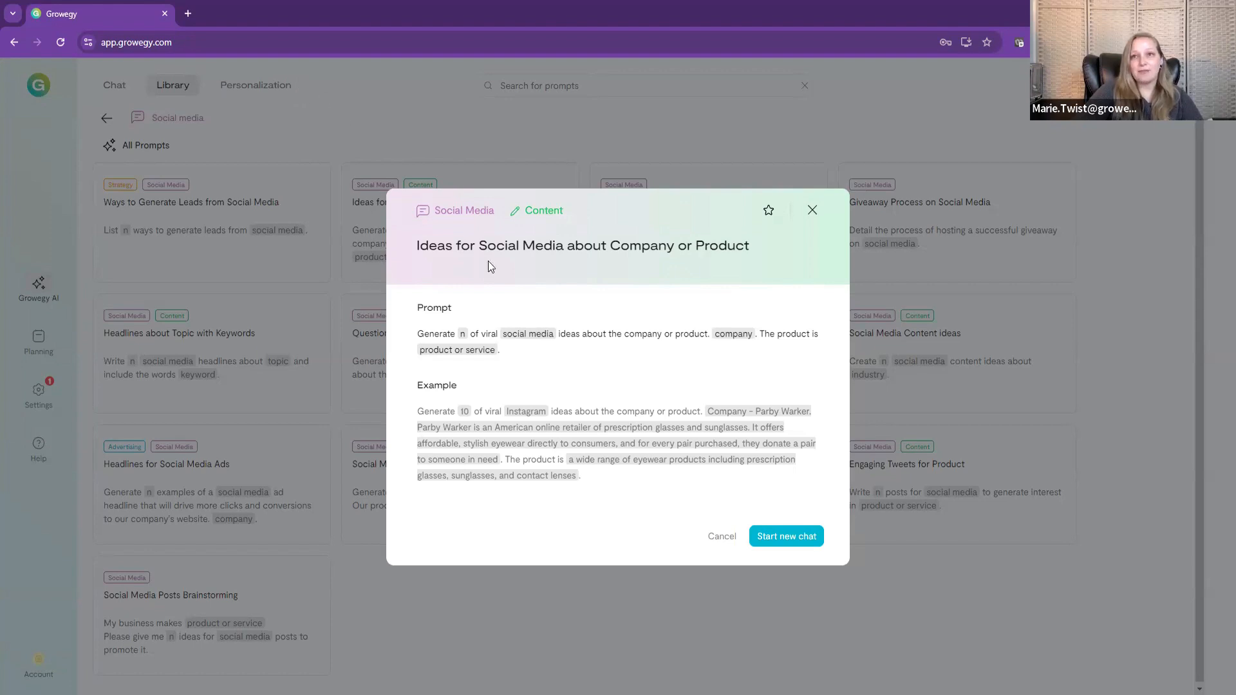
left_click(775, 544)
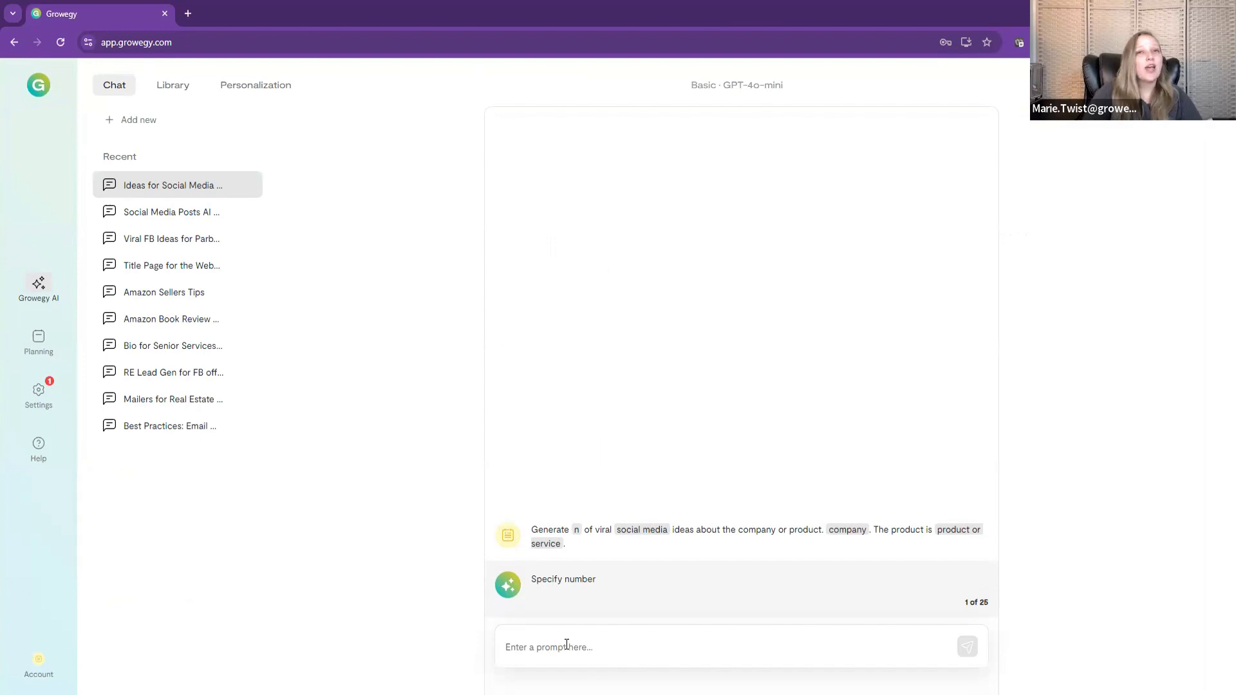
Step: Fill in the prompt variables with 10 ideas, Instagram, the company Parby Warker and Prescription Glasses, and submit them to the chat
left_click(567, 645)
type("10")
key("Return")
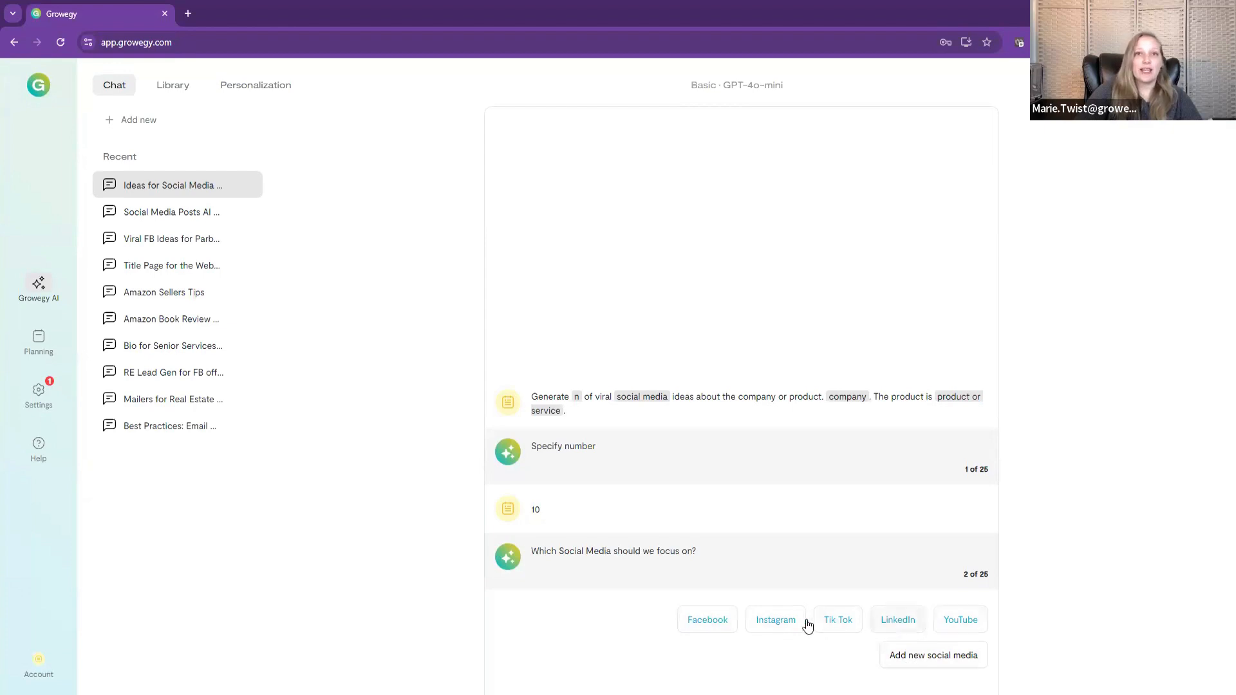
left_click(776, 620)
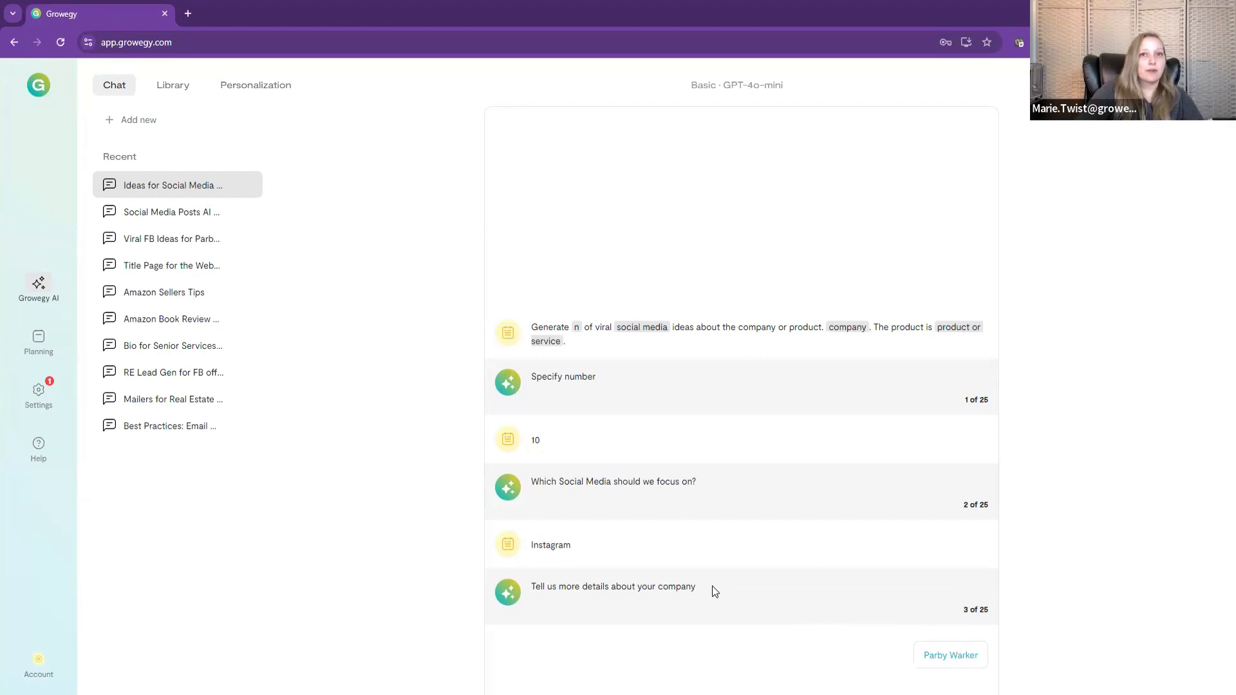
left_click(968, 654)
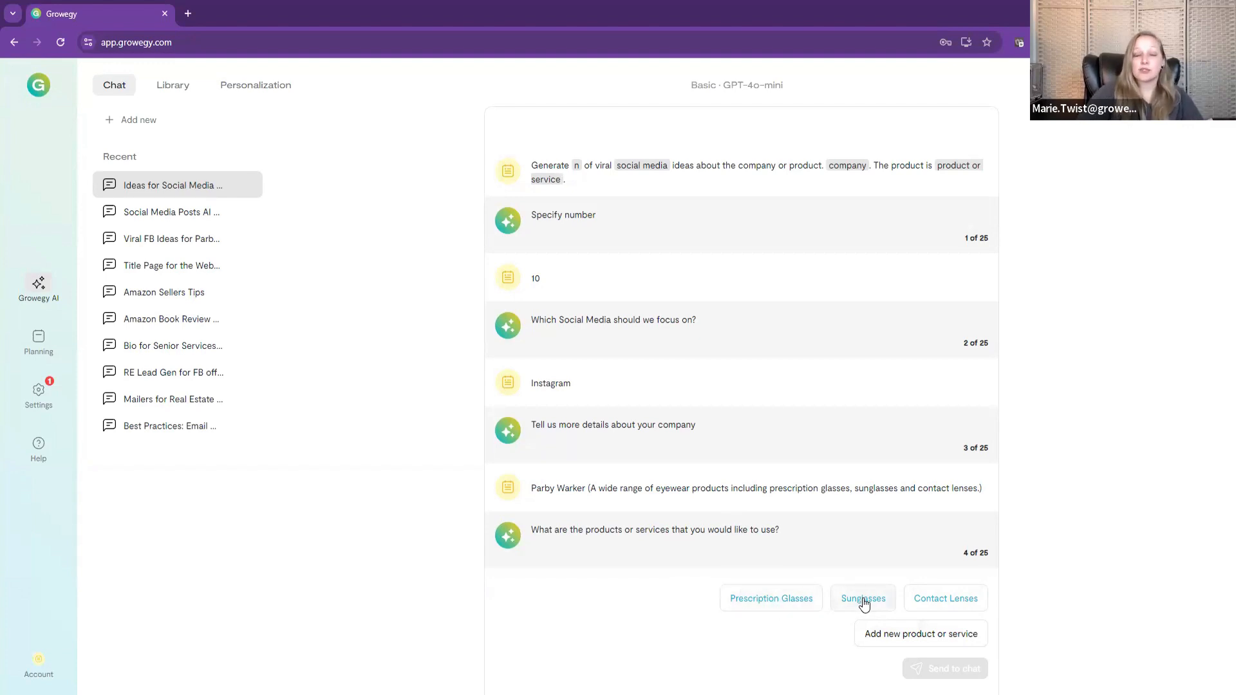
left_click(773, 603)
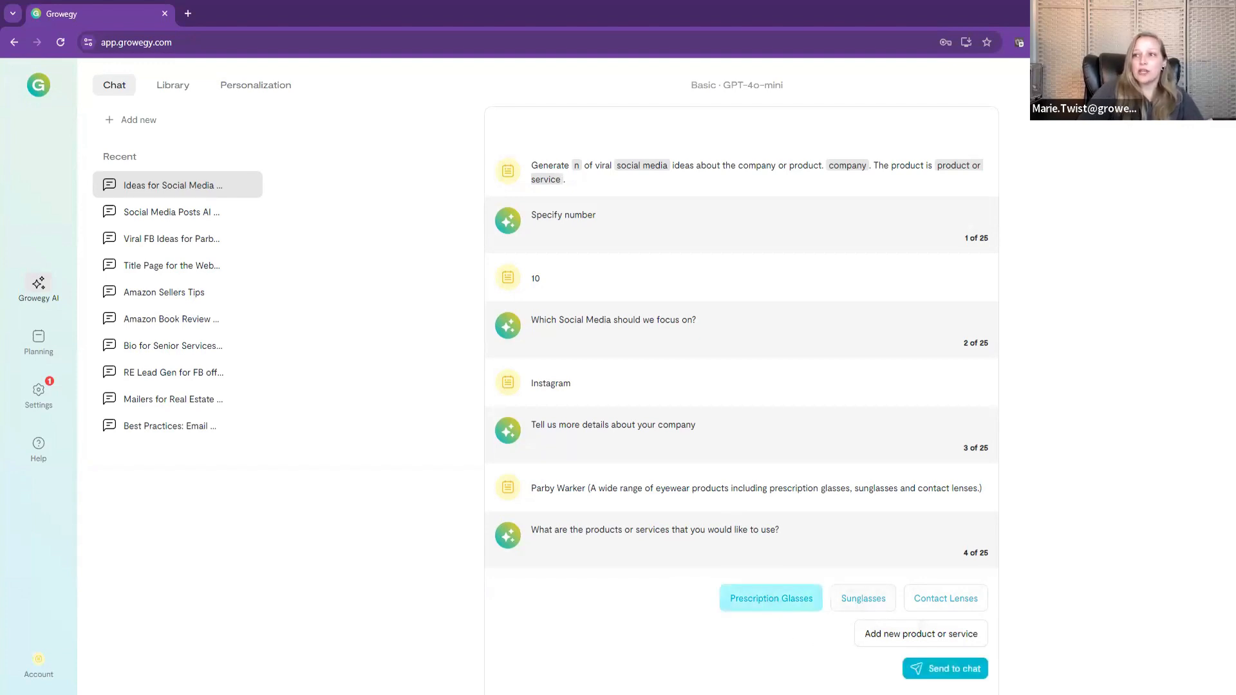
left_click(944, 670)
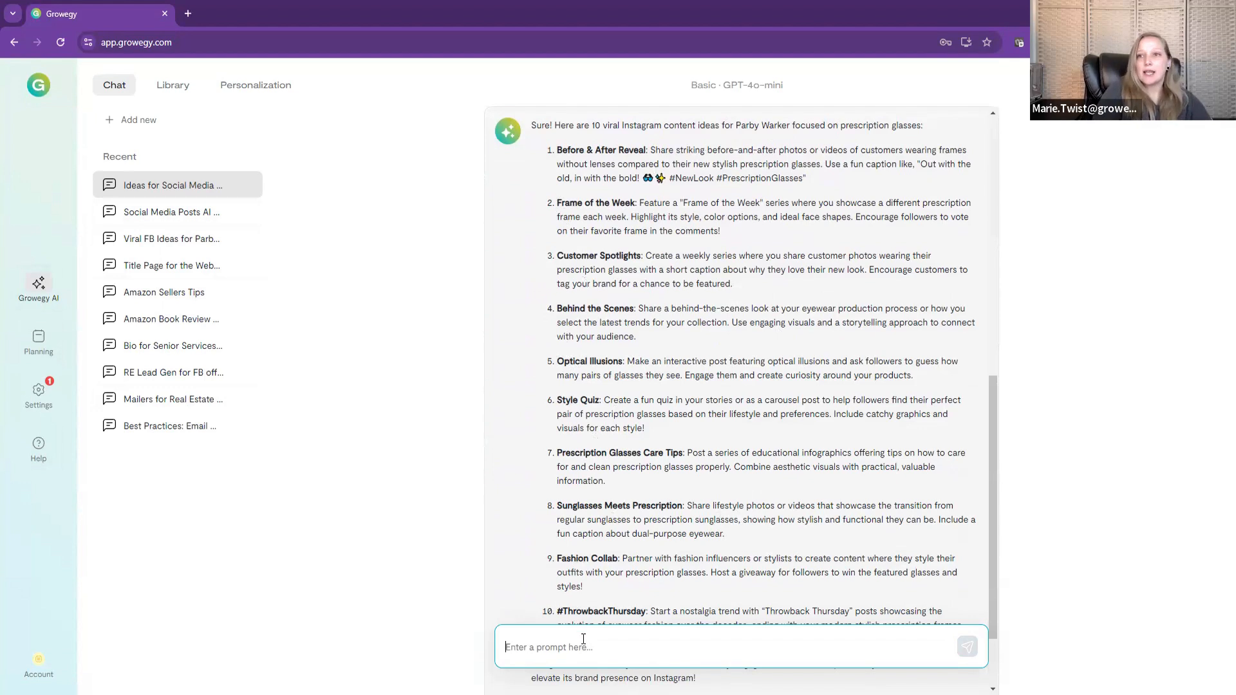
Step: Send the follow-up prompt "Create 5 Instagram posts for #5" and read through the generated posts
type("Create 5 Instagram posts for ")
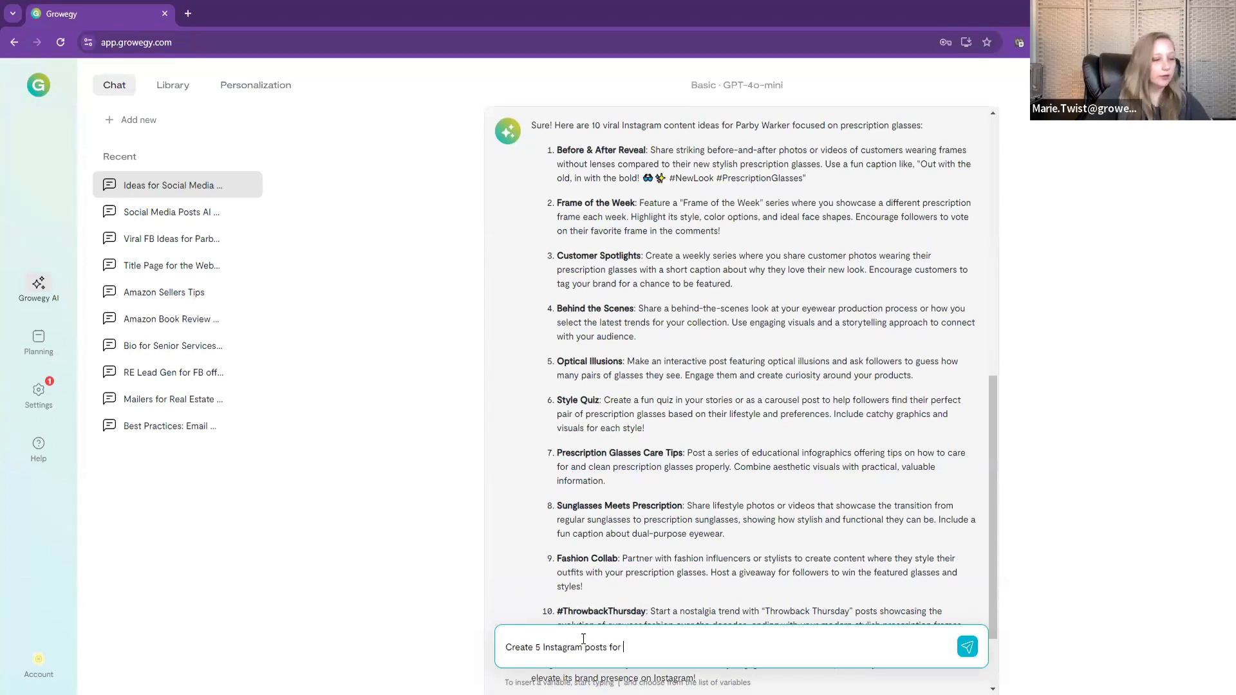
type("#5")
key("Return")
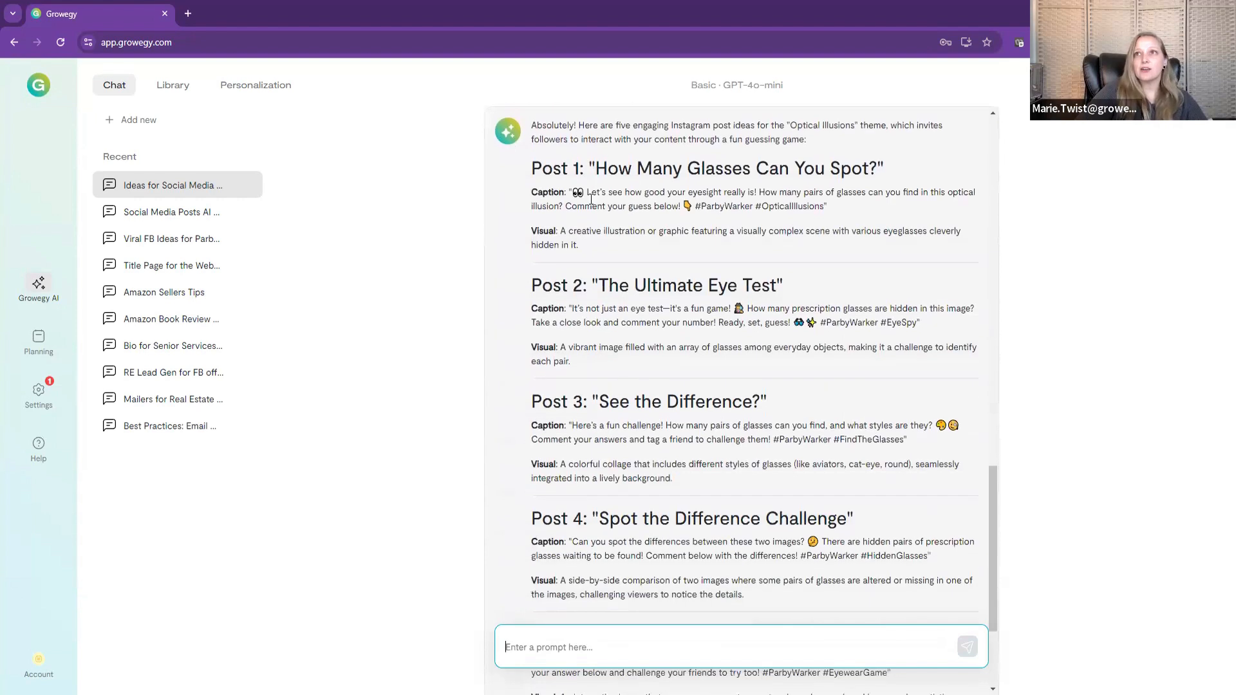
scroll(611, 473, "down", 3)
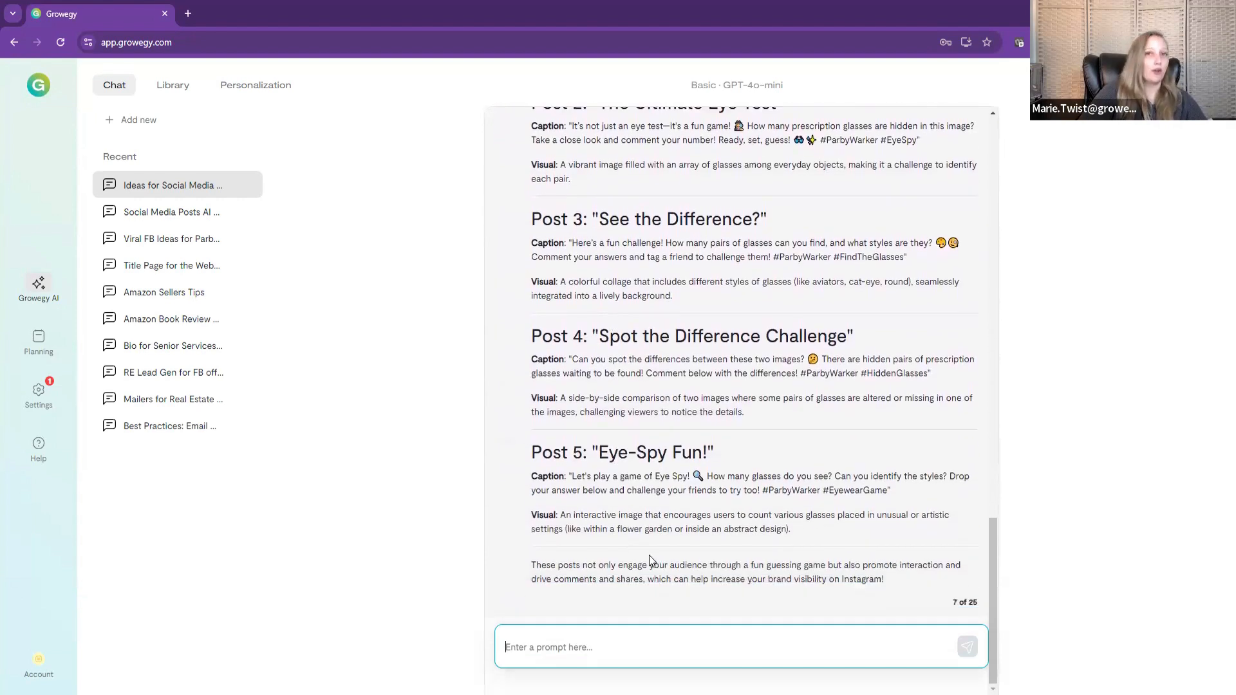
scroll(649, 555, "up", 3)
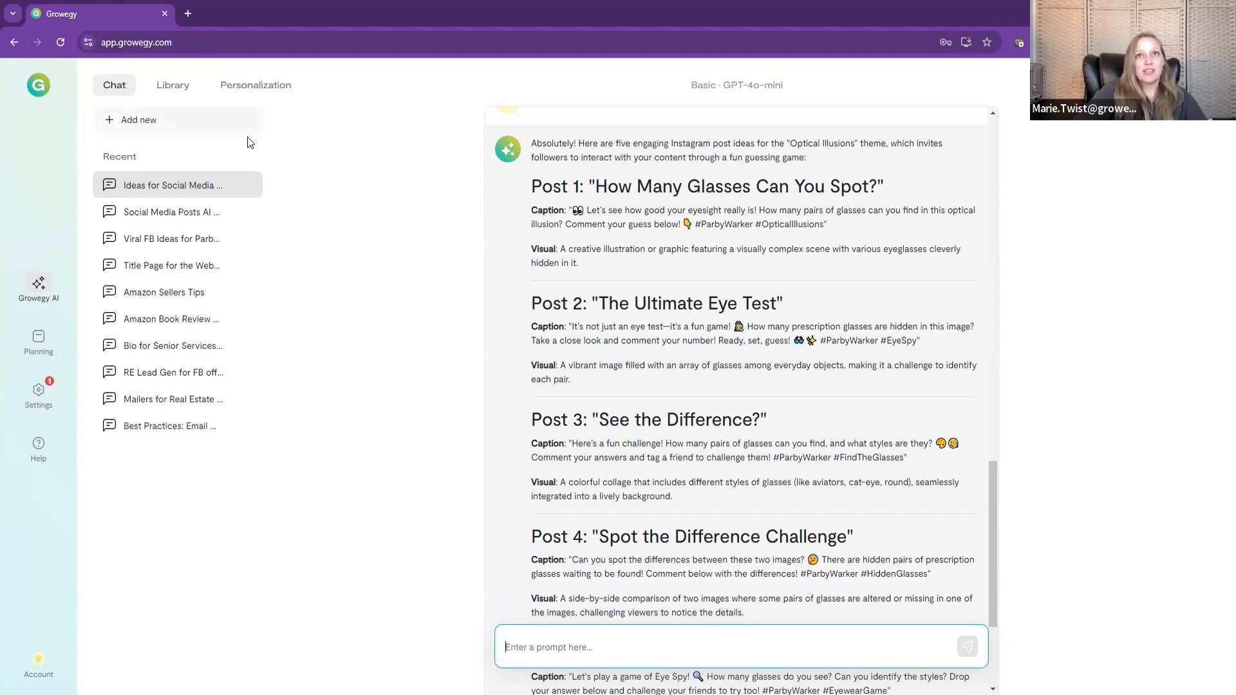
Step: Look through the recent chats on Amazon book reviews, Amazon sellers tips, real estate leads, senior services bio and AI social media posts
left_click(174, 322)
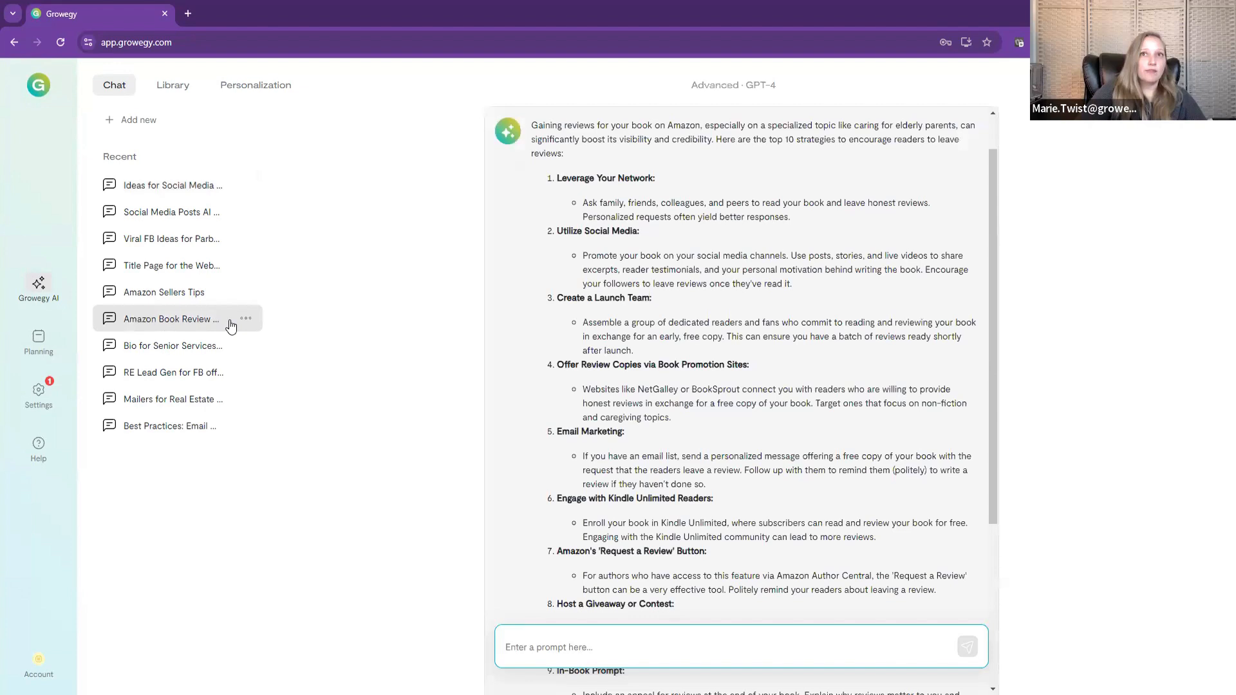
left_click(177, 300)
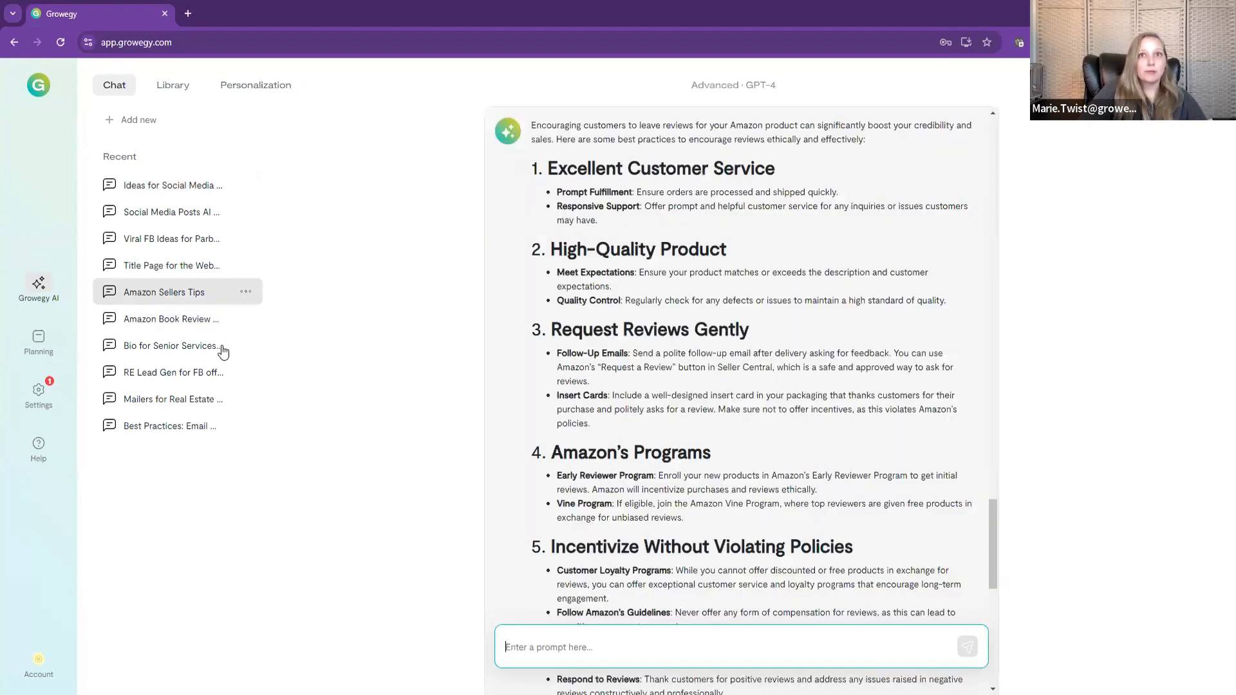
left_click(177, 376)
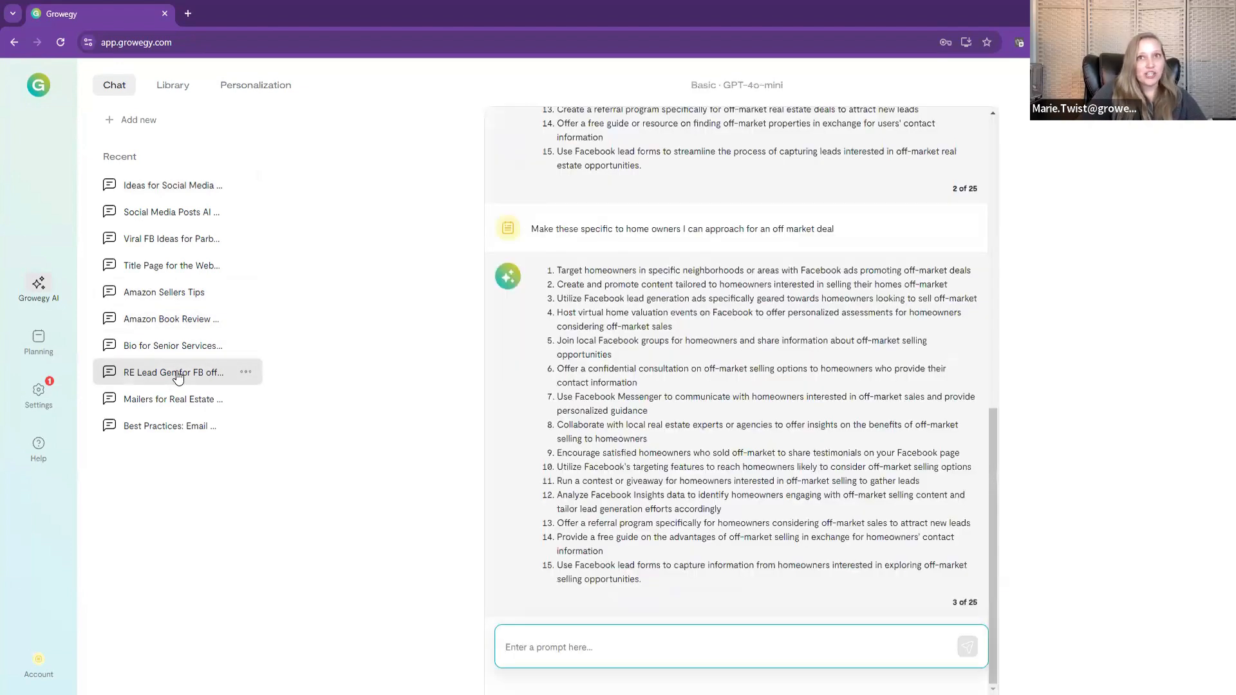
left_click(164, 351)
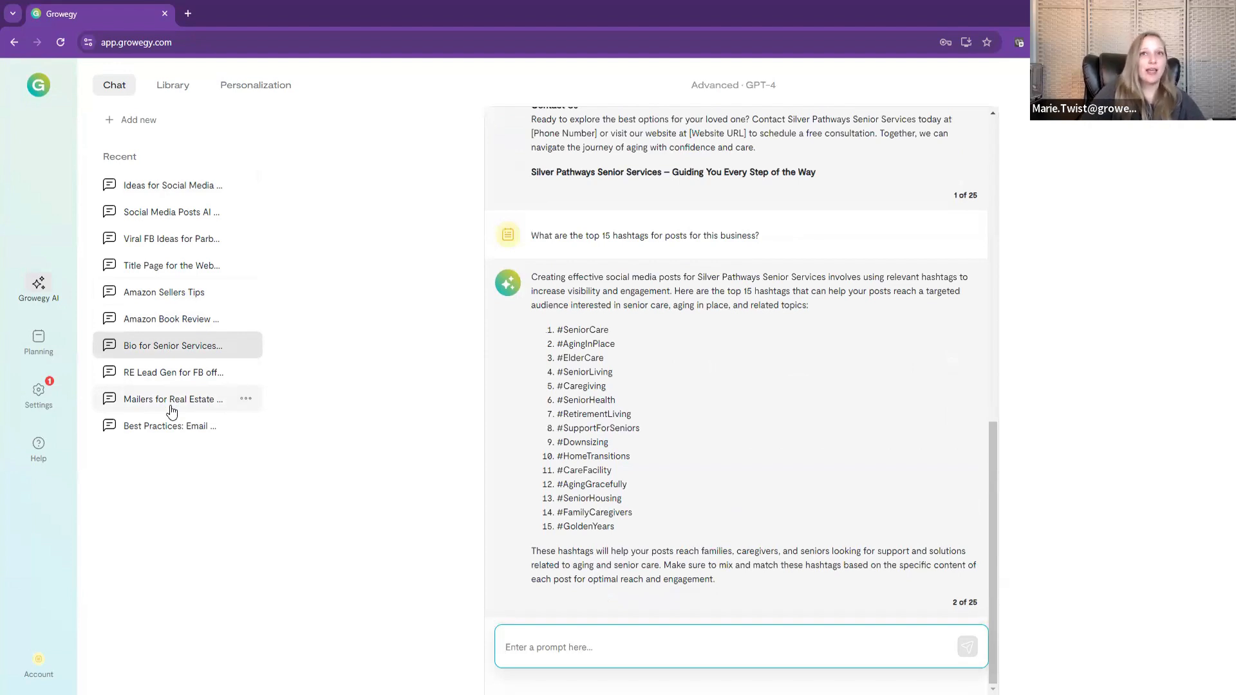
left_click(156, 218)
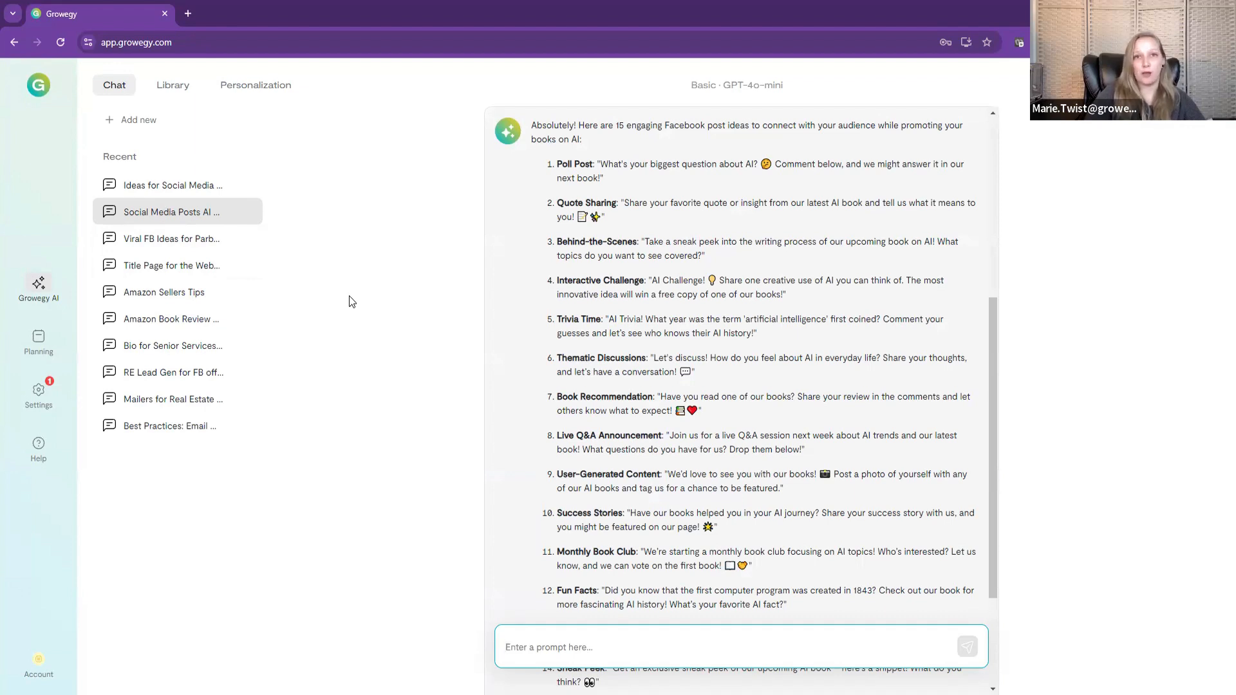
Step: Show the available help resources
left_click(36, 449)
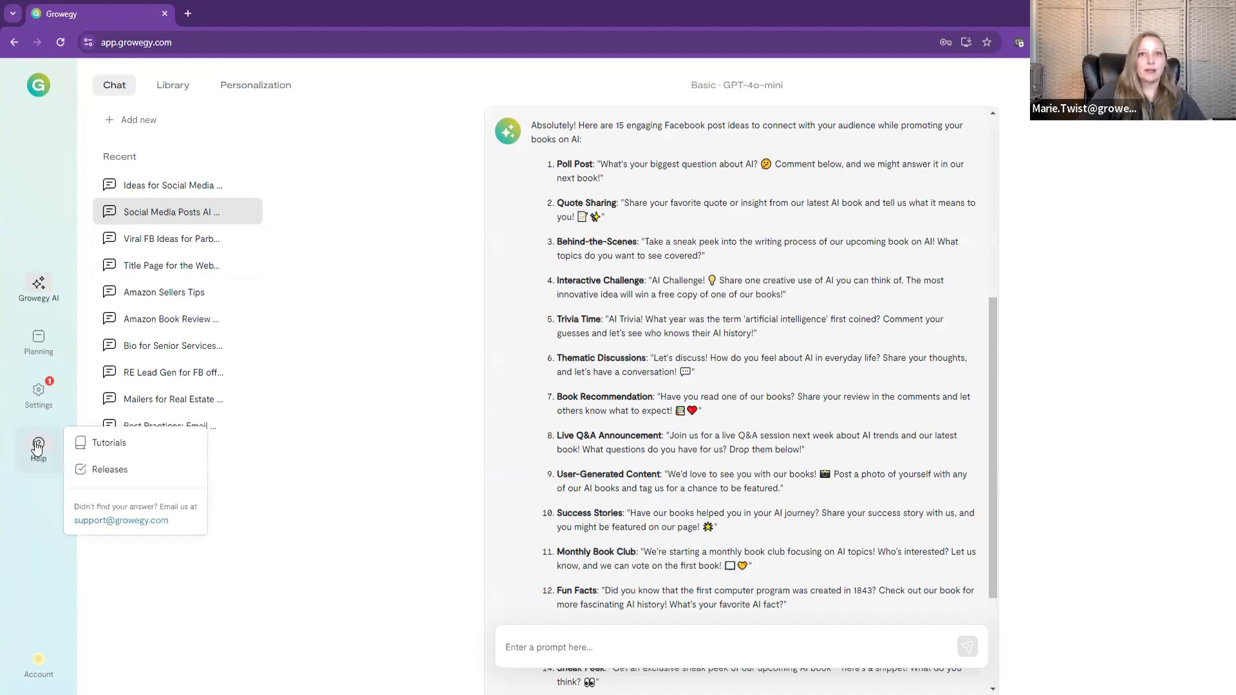